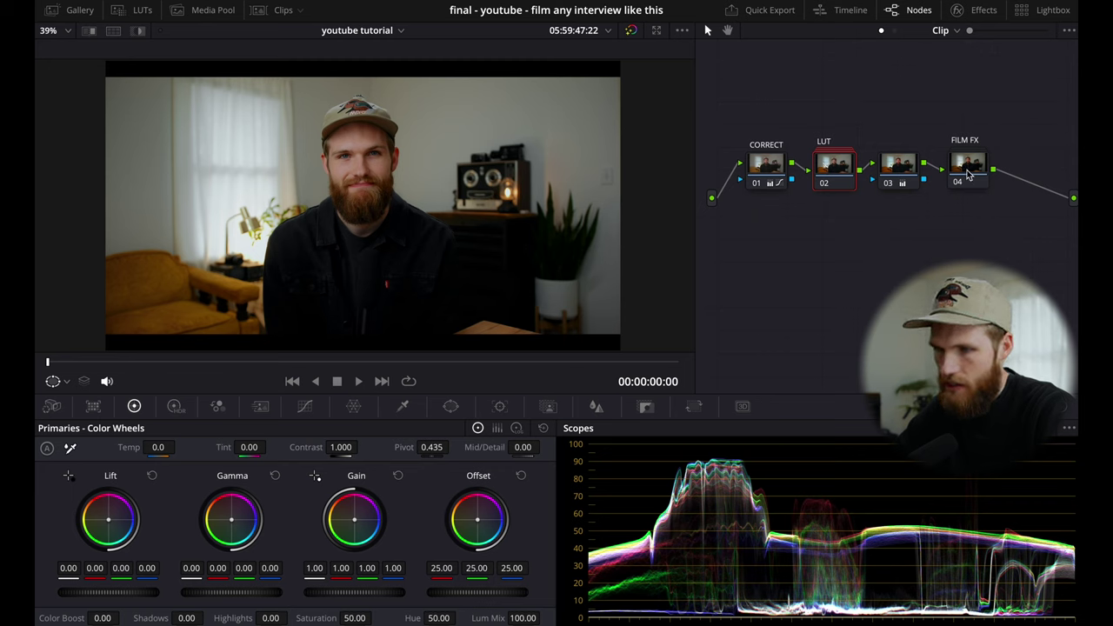
- Select node 03, switch it off to compare the image, then delete it
click(899, 171)
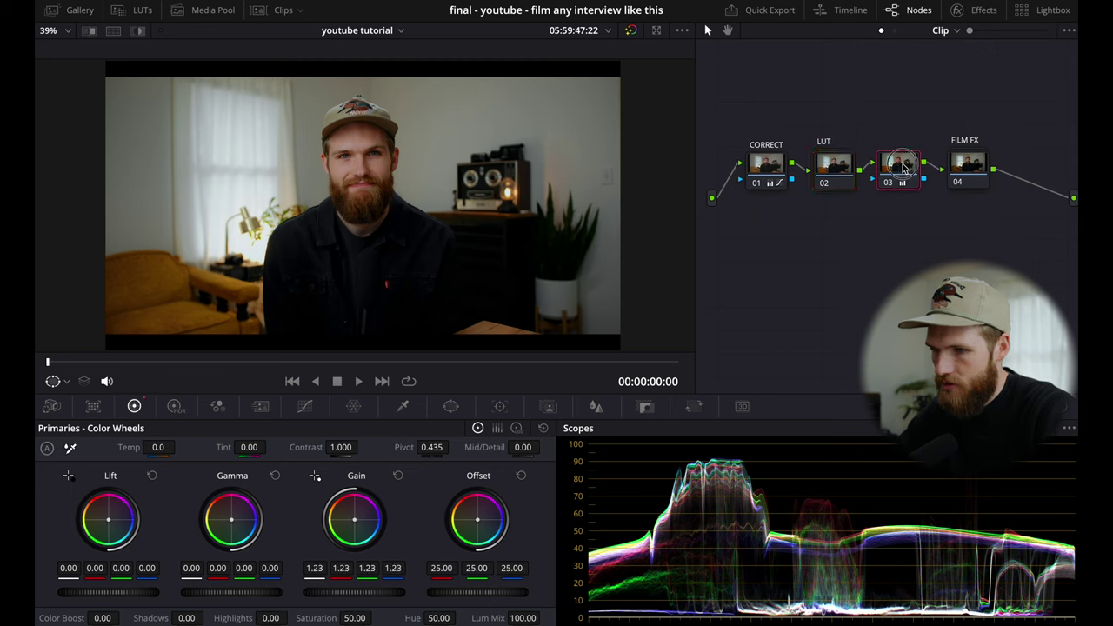
drag(899, 171, 905, 170)
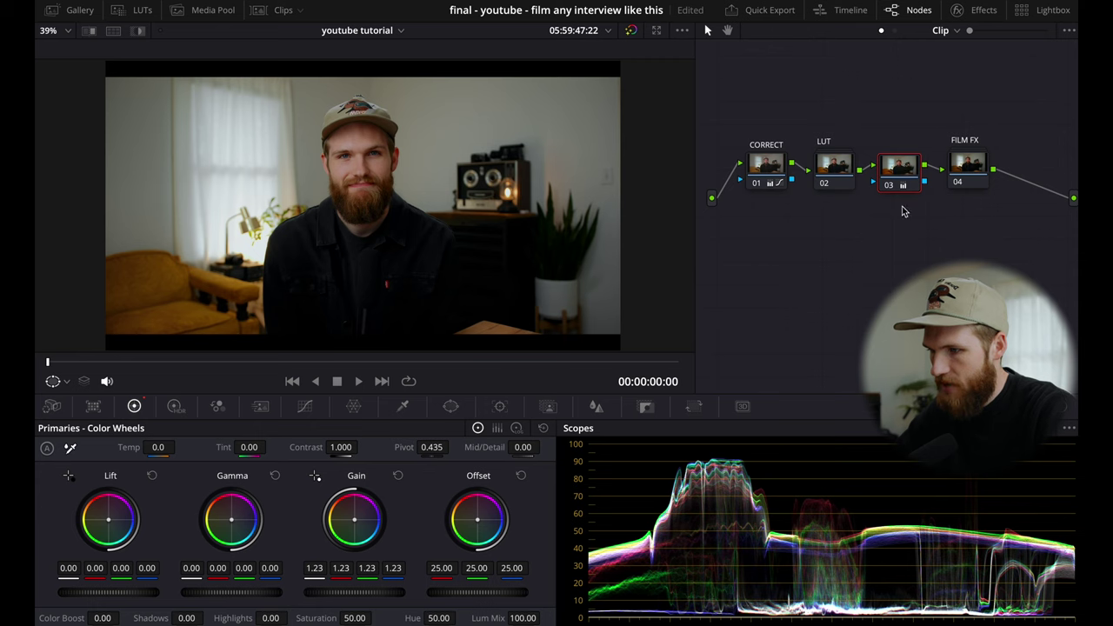
click(888, 187)
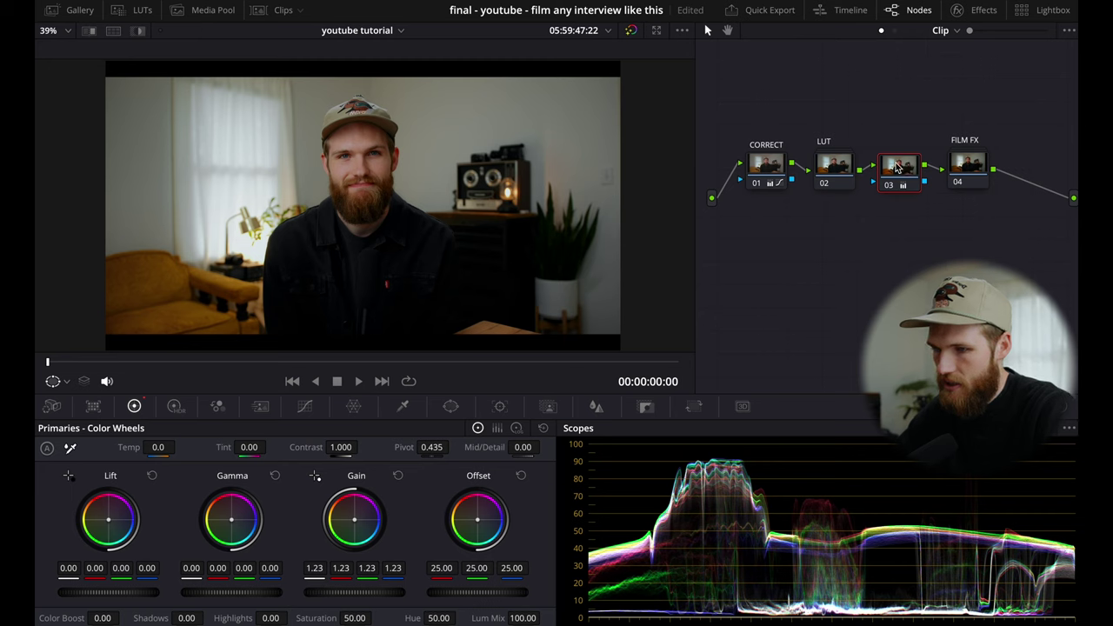
key(Delete)
- Add a new serial node after the LUT node, placing it before FILM FX
drag(782, 131, 971, 202)
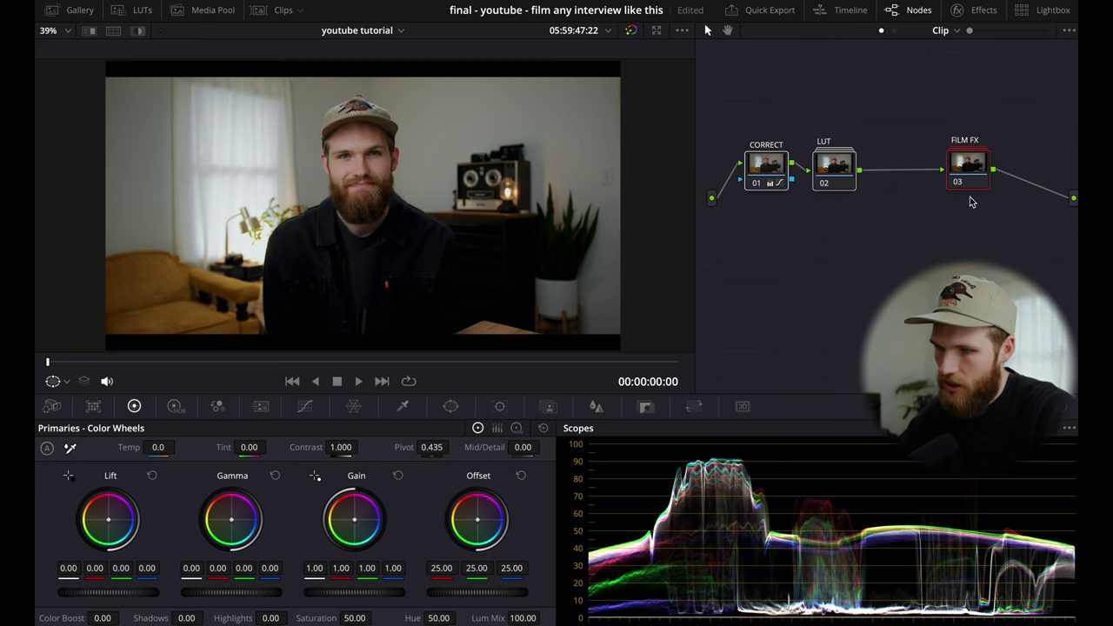
click(947, 137)
scroll(947, 137, up, 3)
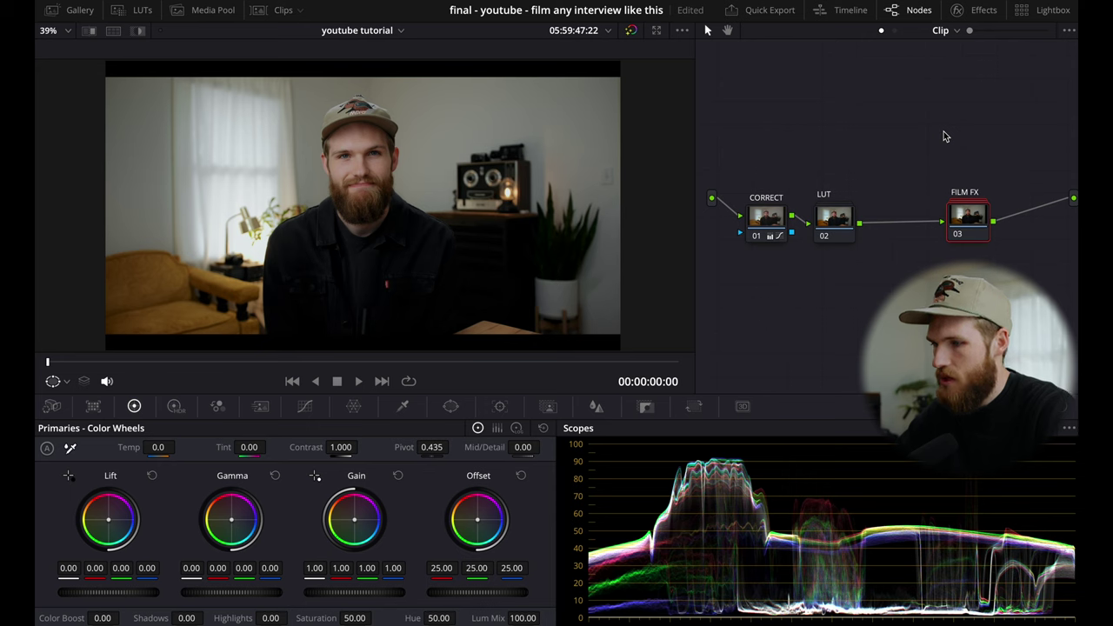
click(838, 216)
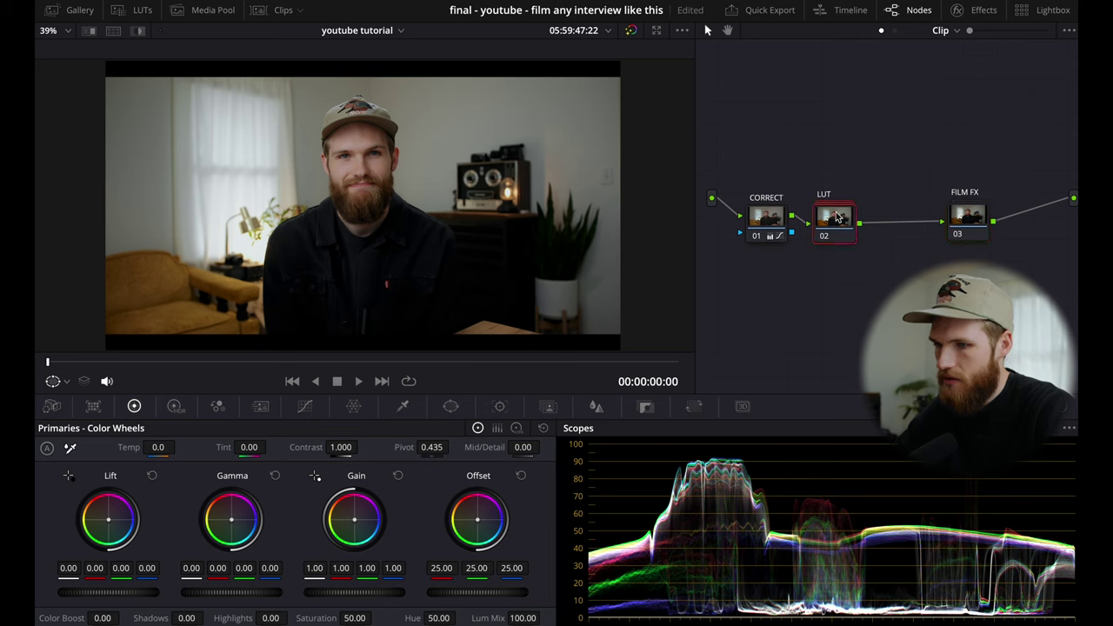
right_click(837, 217)
mouse_move(861, 311)
click(769, 310)
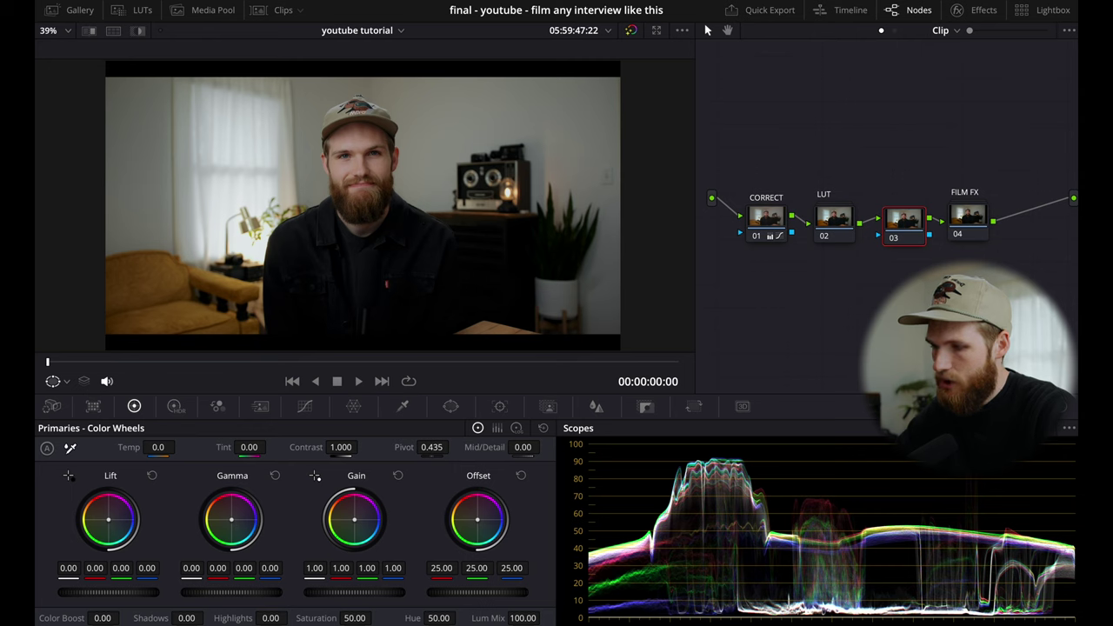
drag(348, 620, 487, 618)
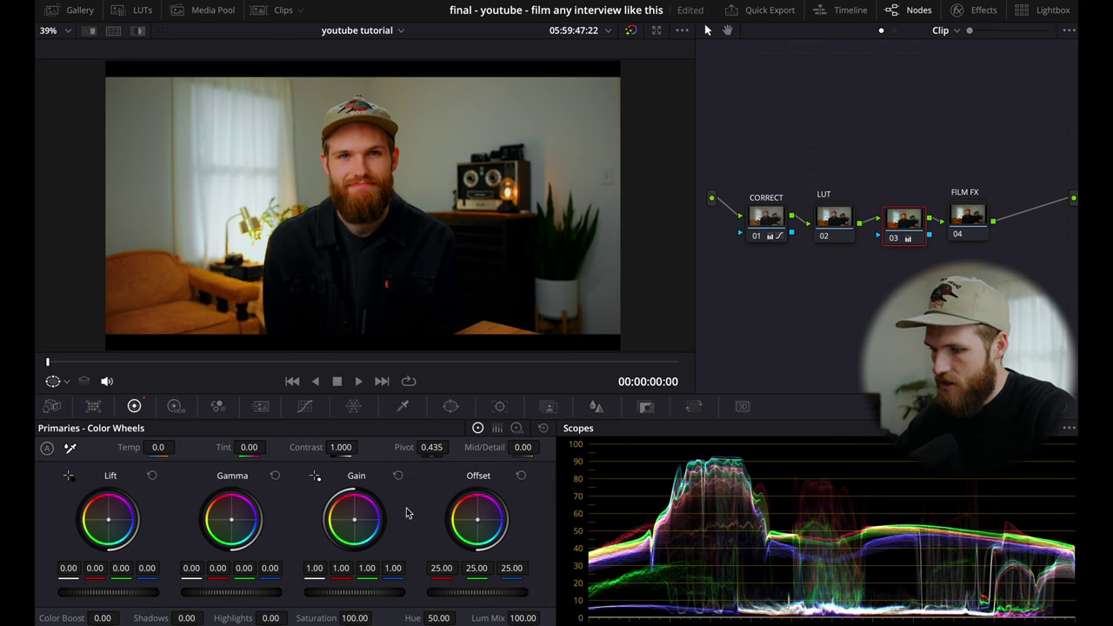
drag(374, 619, 351, 617)
double_click(353, 617)
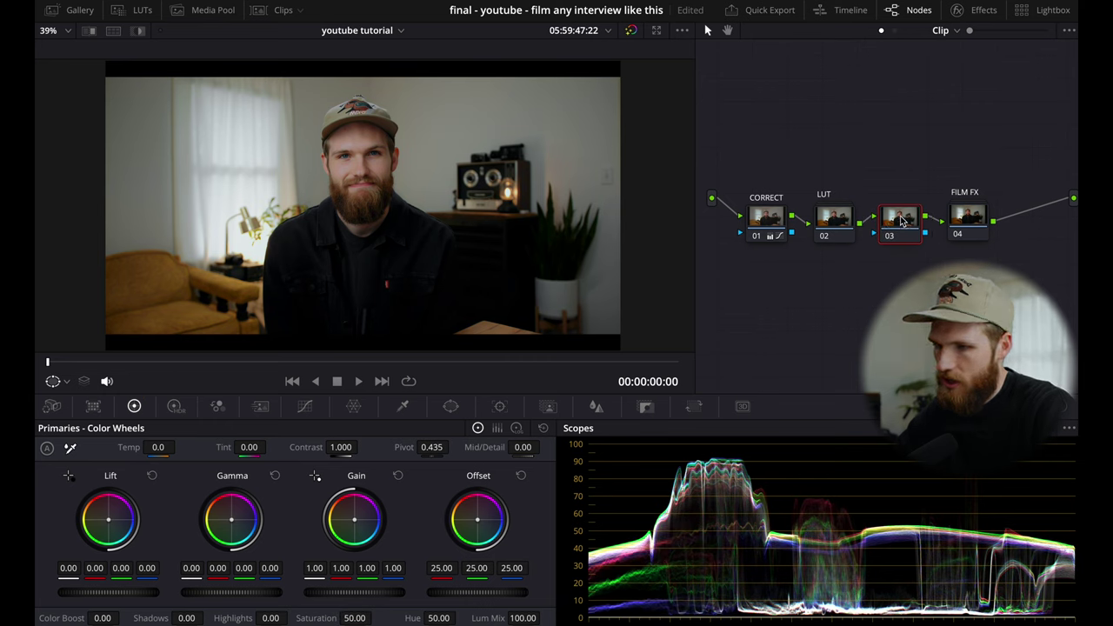
right_click(906, 221)
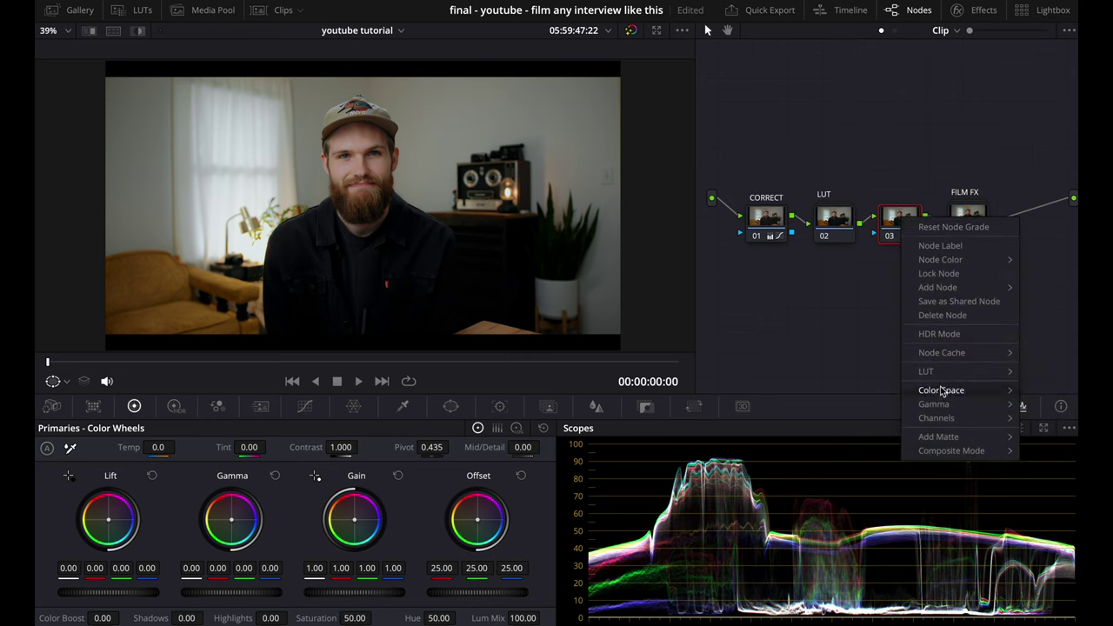
- Set node 03 to HSV color space and turn off channels 1 and 3, keeping only saturation
mouse_move(943, 392)
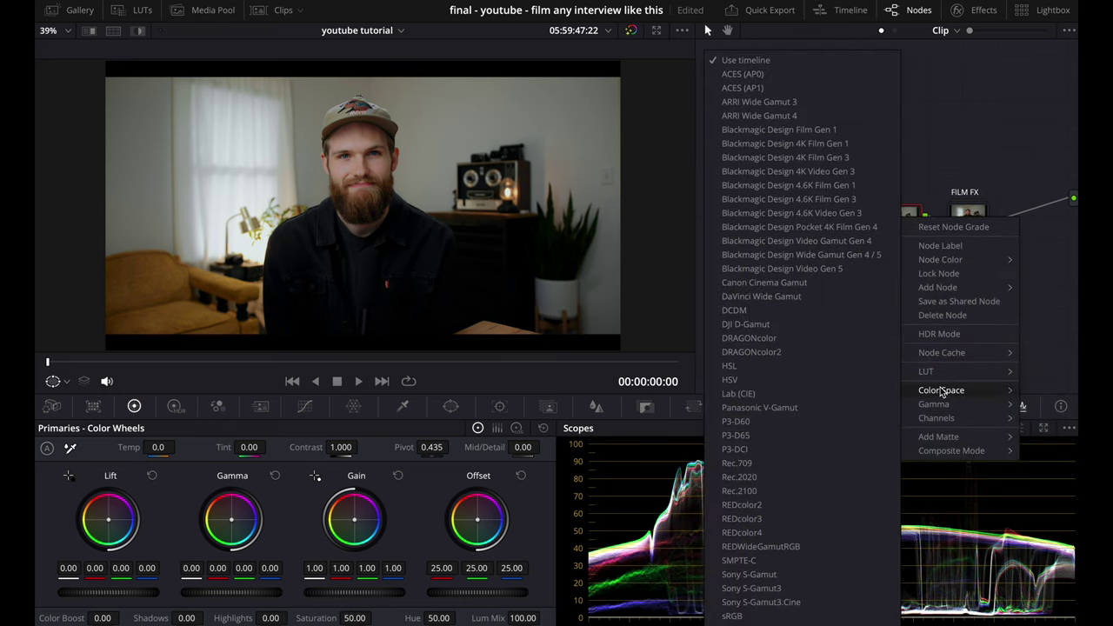
click(885, 385)
right_click(900, 236)
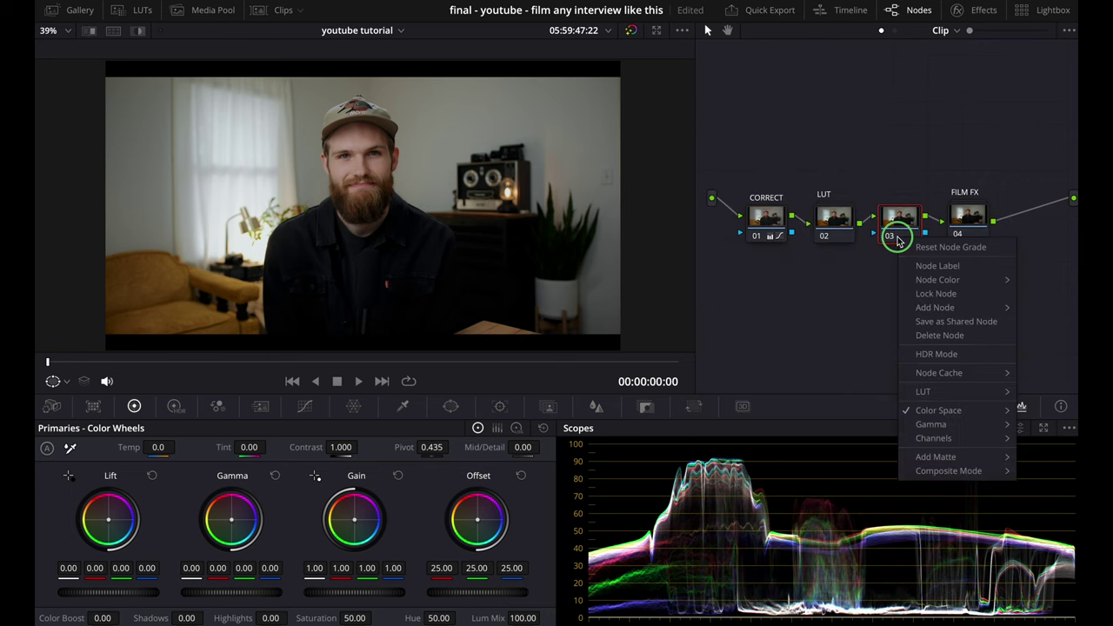
mouse_move(934, 439)
click(875, 440)
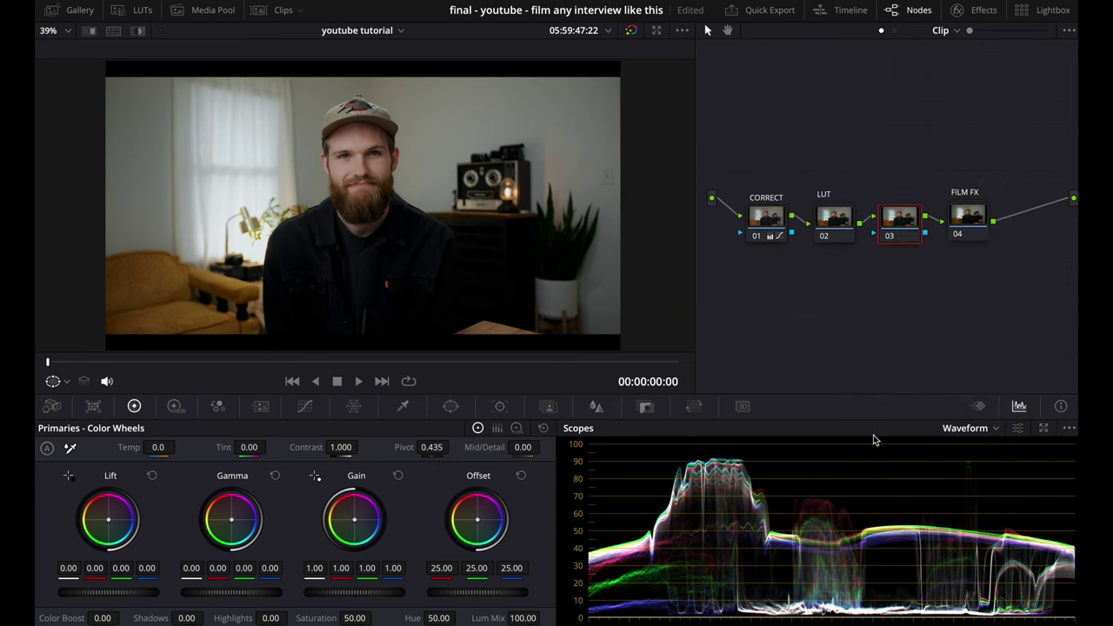
right_click(907, 242)
mouse_move(946, 441)
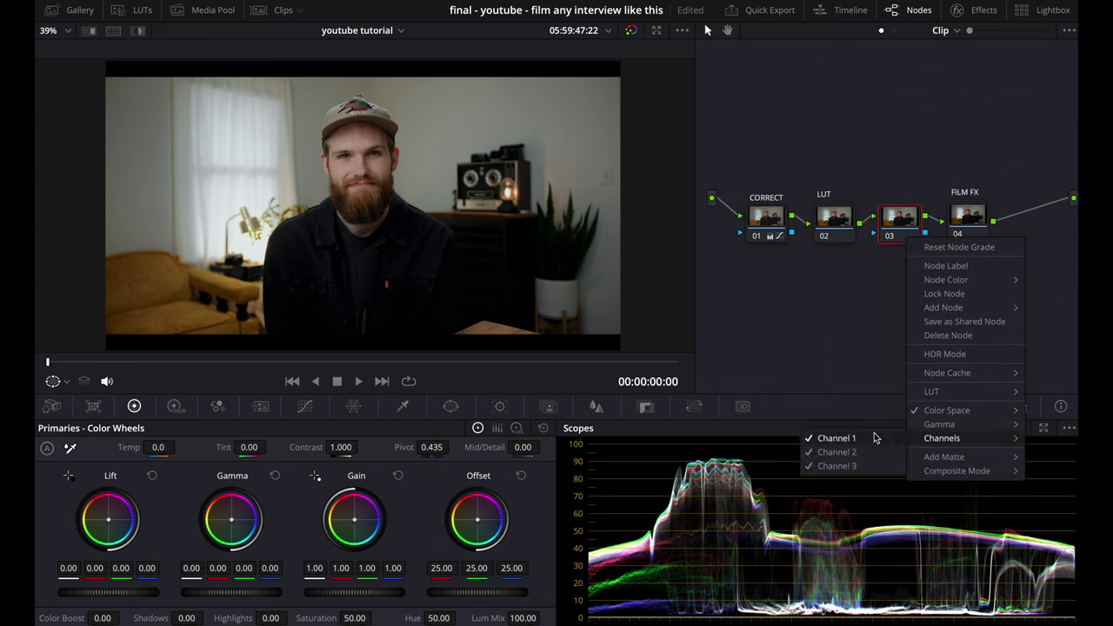
click(870, 439)
right_click(903, 214)
mouse_move(954, 416)
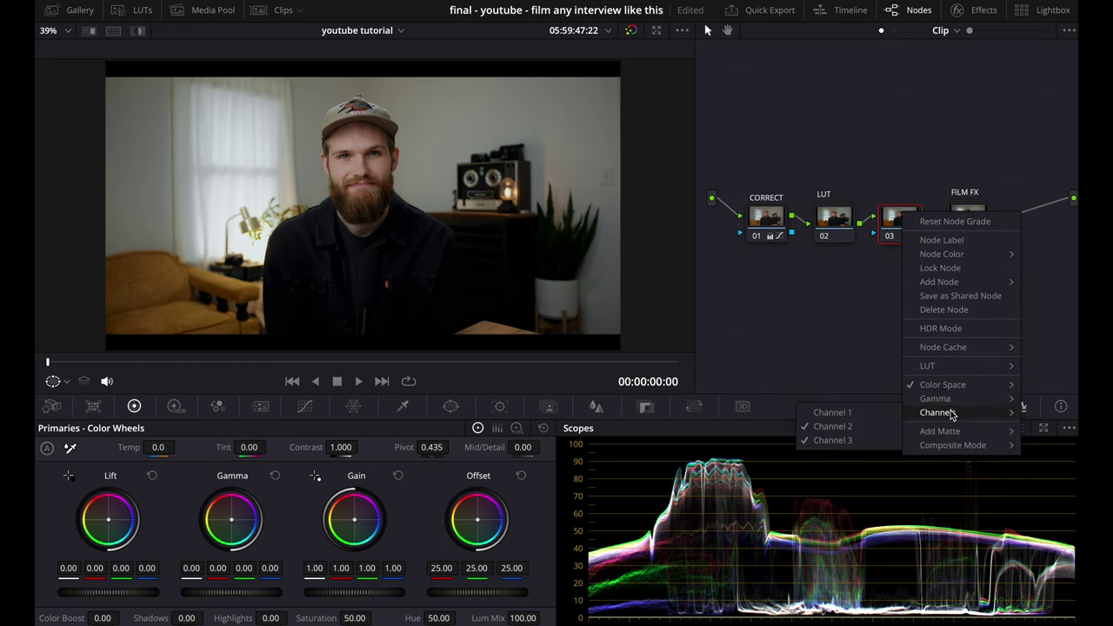
click(840, 440)
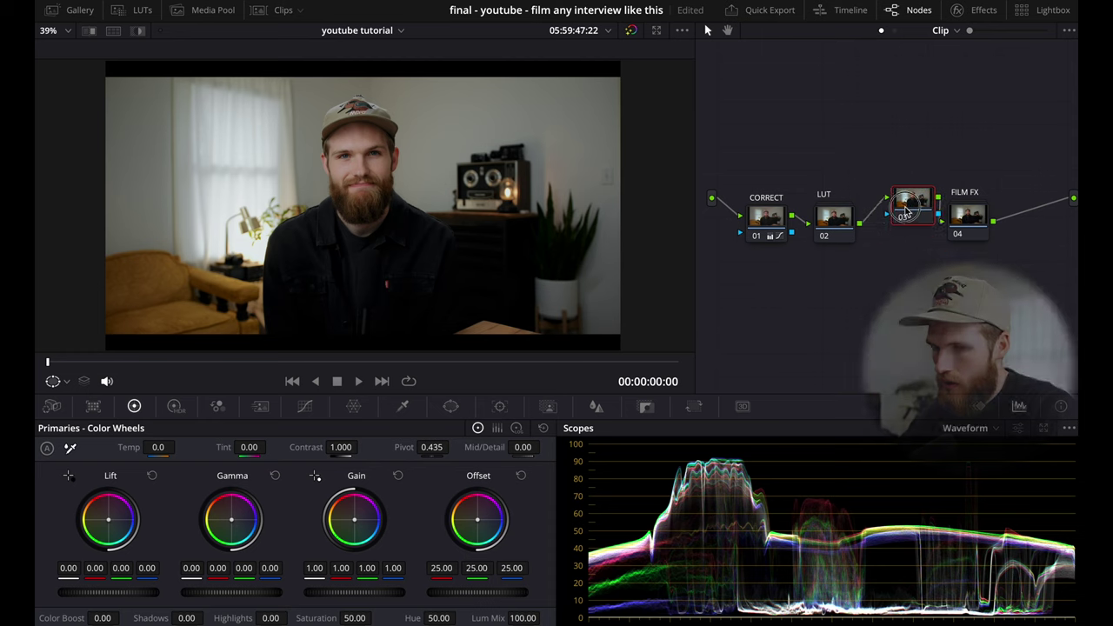
drag(897, 232, 898, 230)
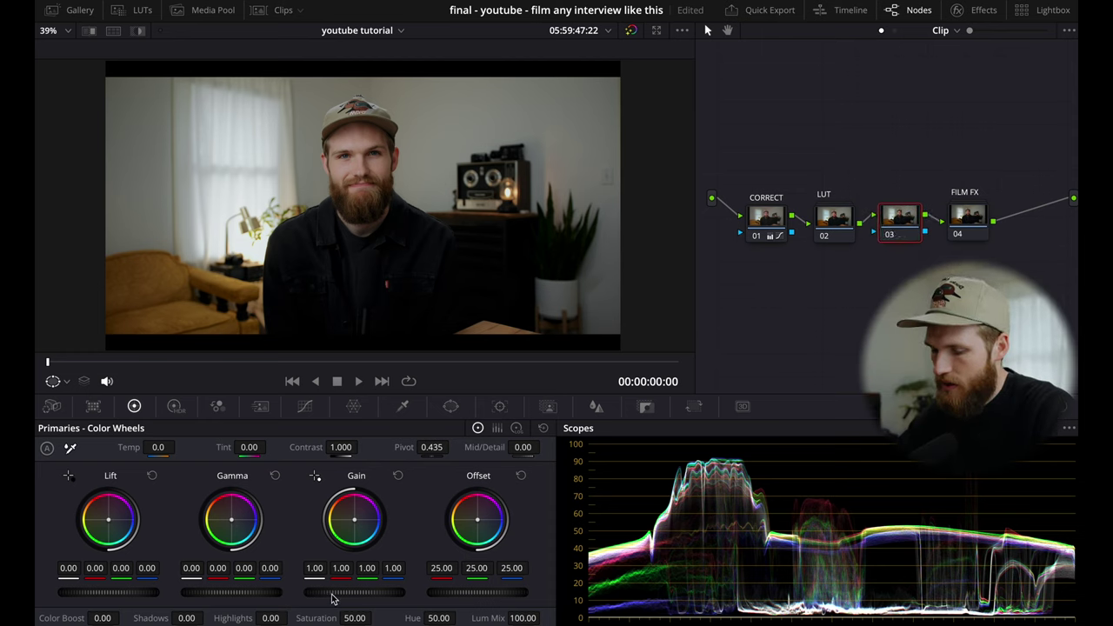
- Raise node 03's gain to 1.18 and toggle the node off and on to compare
drag(332, 594, 395, 597)
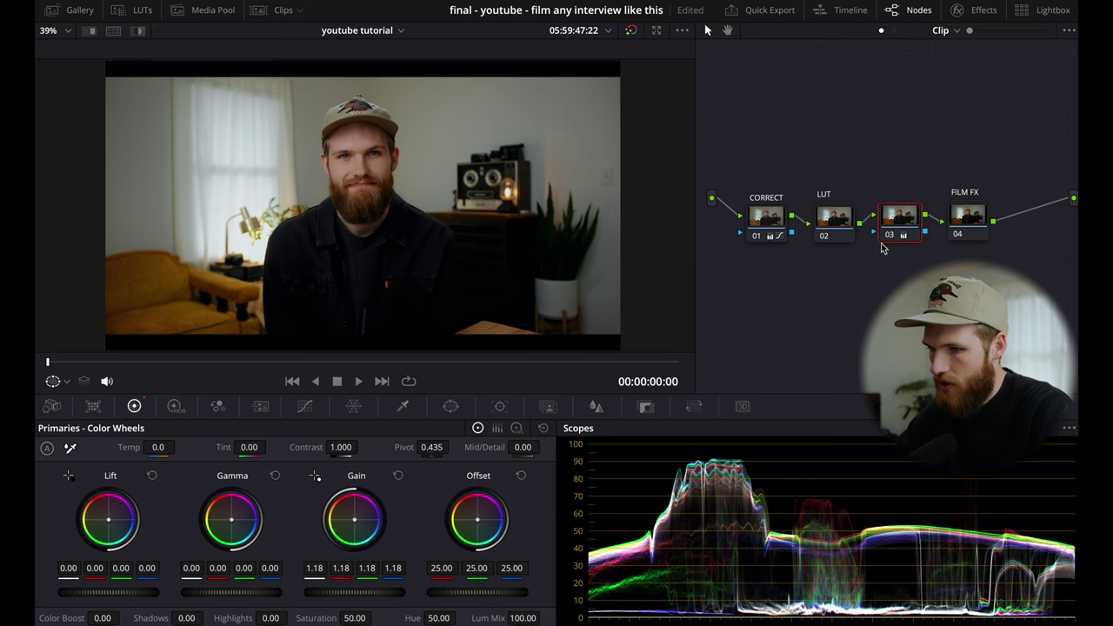
click(890, 235)
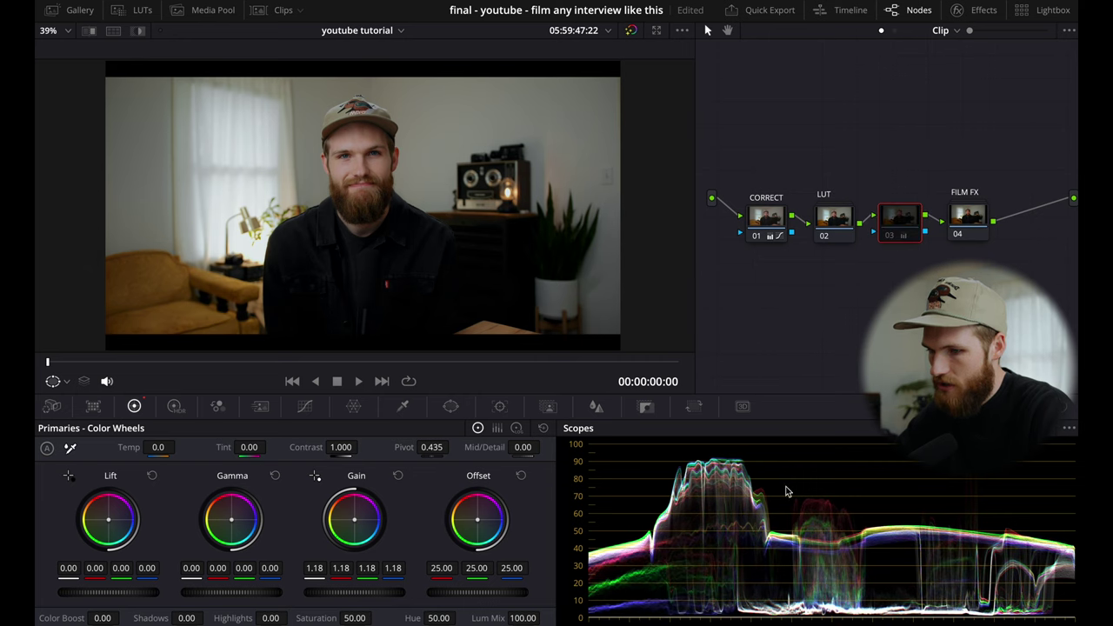
click(888, 235)
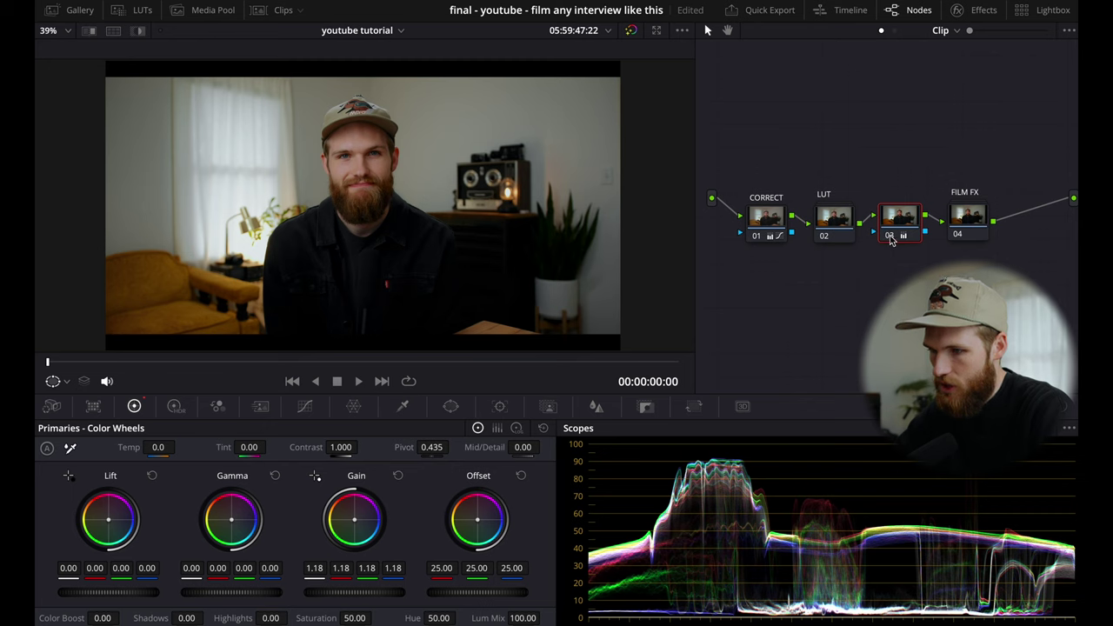
click(890, 235)
click(890, 236)
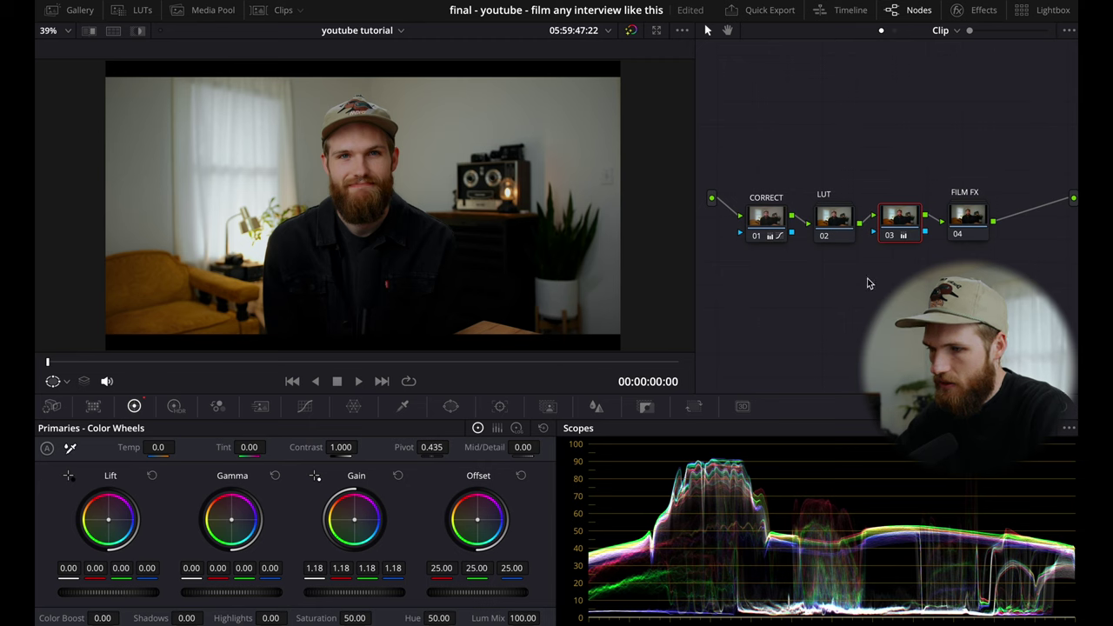
click(890, 237)
click(890, 237)
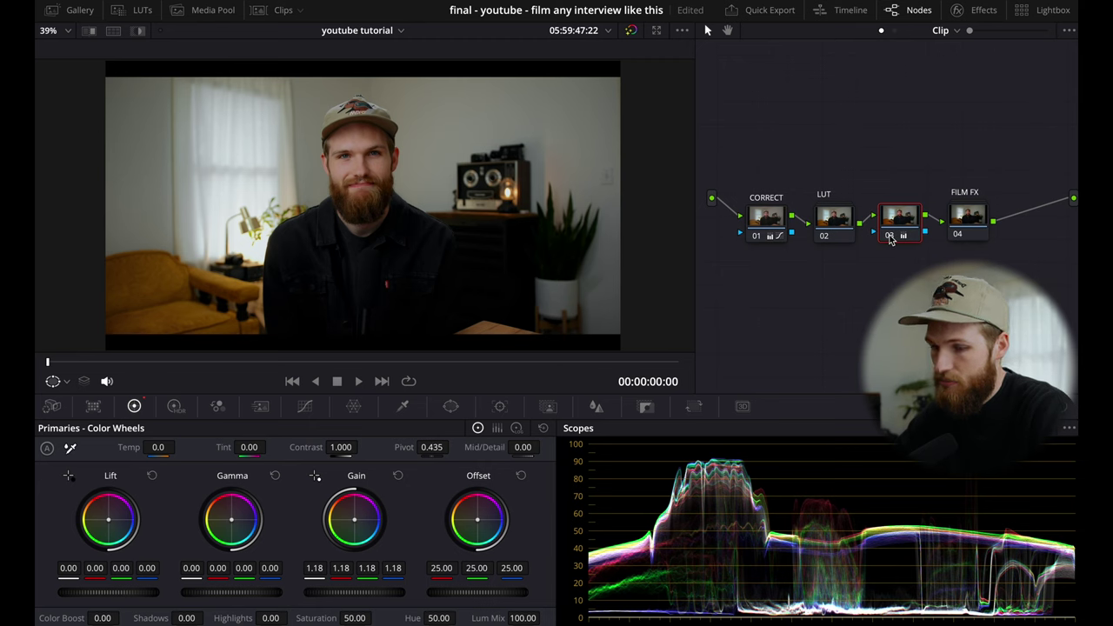
- Label node 03 as HSV
right_click(890, 236)
click(928, 255)
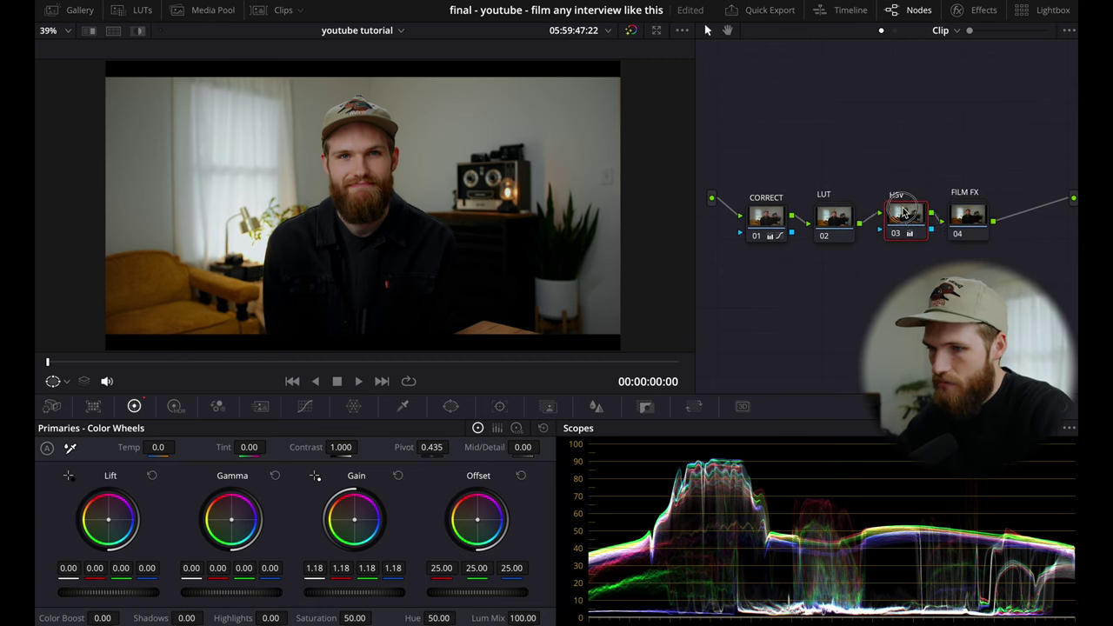
click(80, 10)
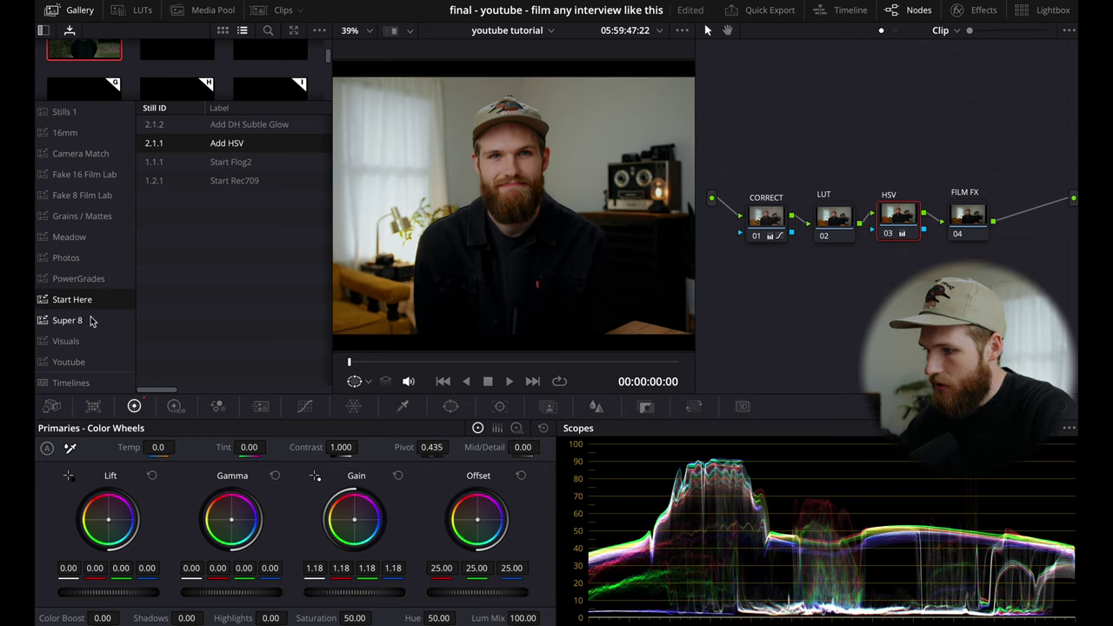
- Copy the Add HSV still's node grade onto node 03 from its node graph
right_click(219, 146)
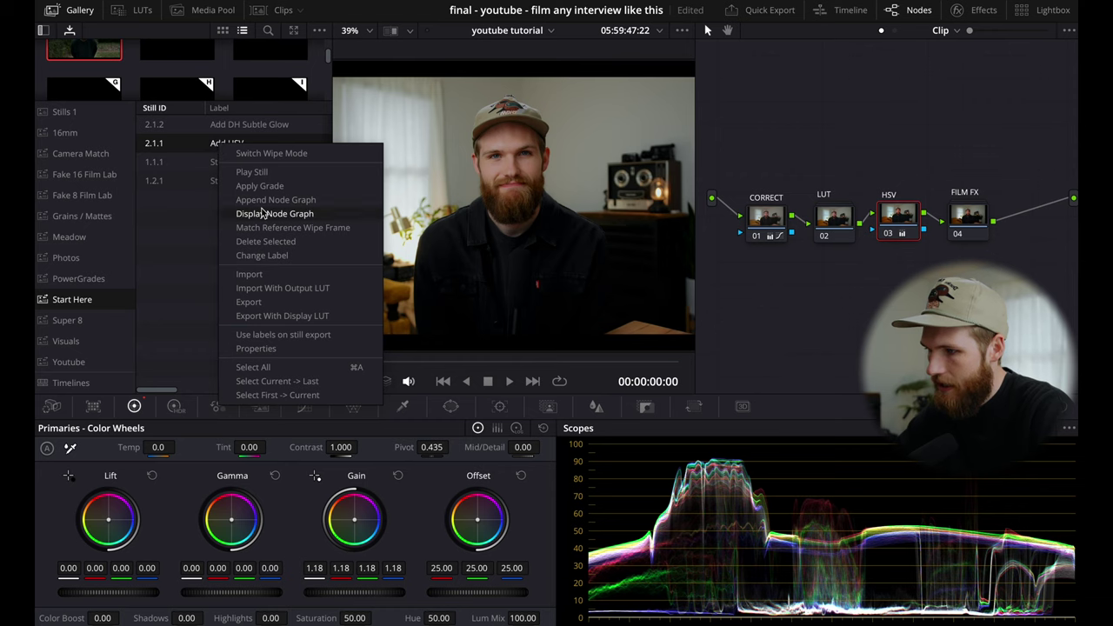
click(259, 214)
drag(311, 130, 122, 184)
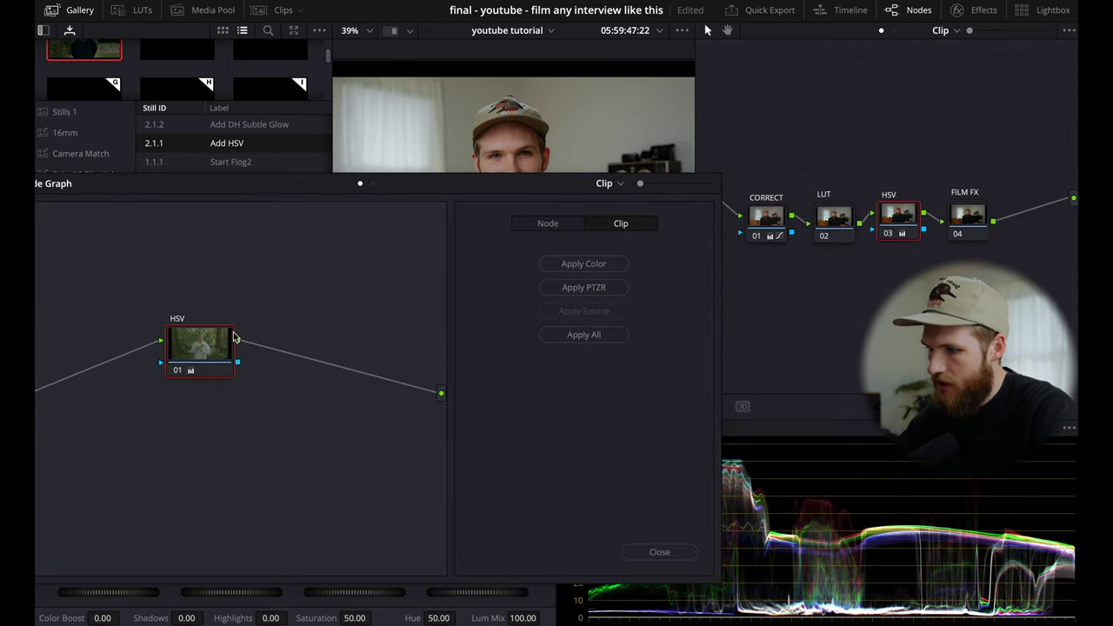
drag(191, 352, 903, 222)
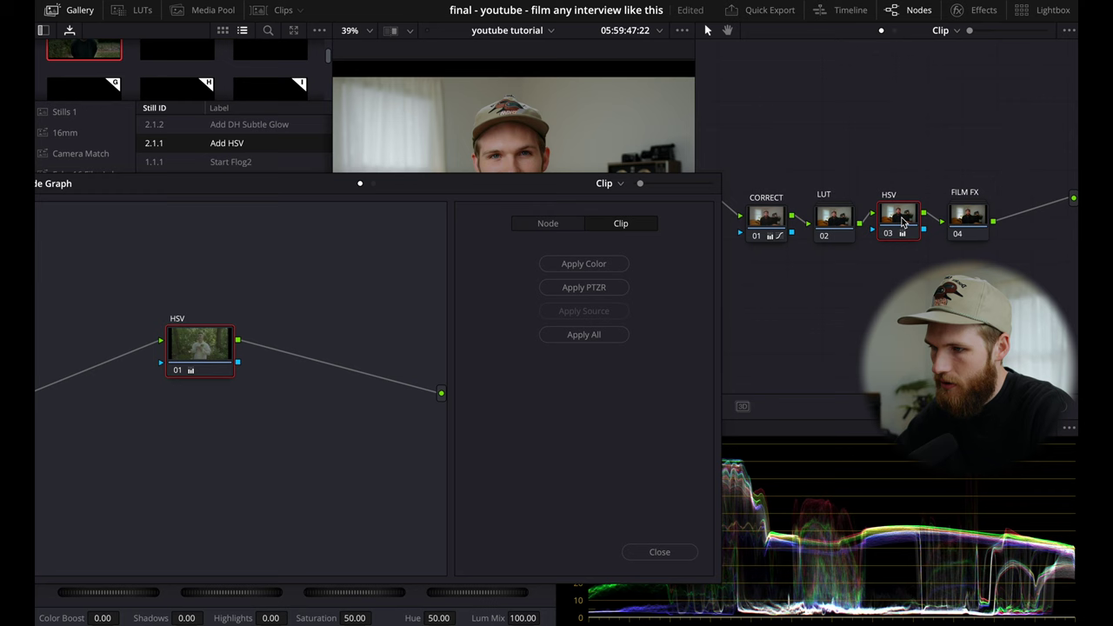
click(659, 551)
- Set node 03's gain to 1.20, testing gamma and resetting it to 0.00
drag(335, 594, 405, 595)
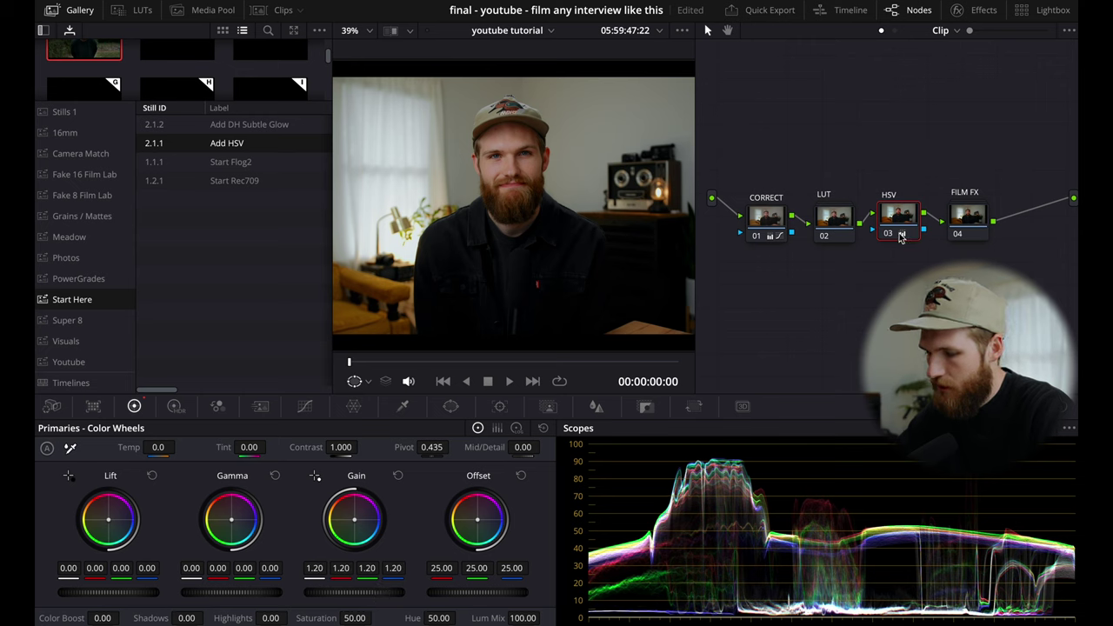
drag(901, 236, 908, 245)
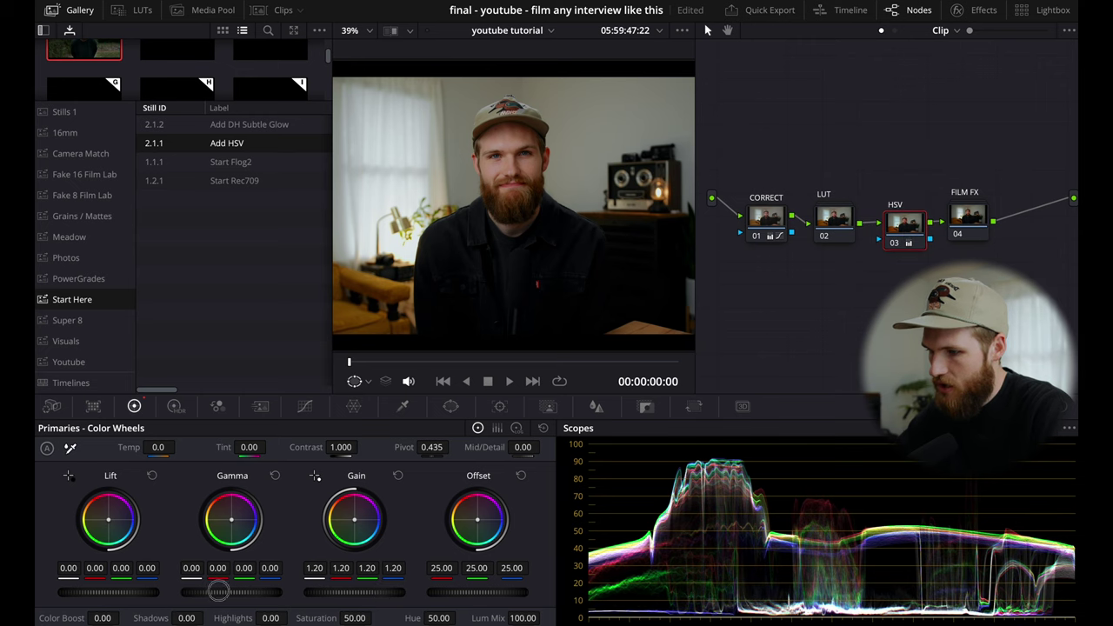
drag(225, 592, 170, 597)
click(275, 477)
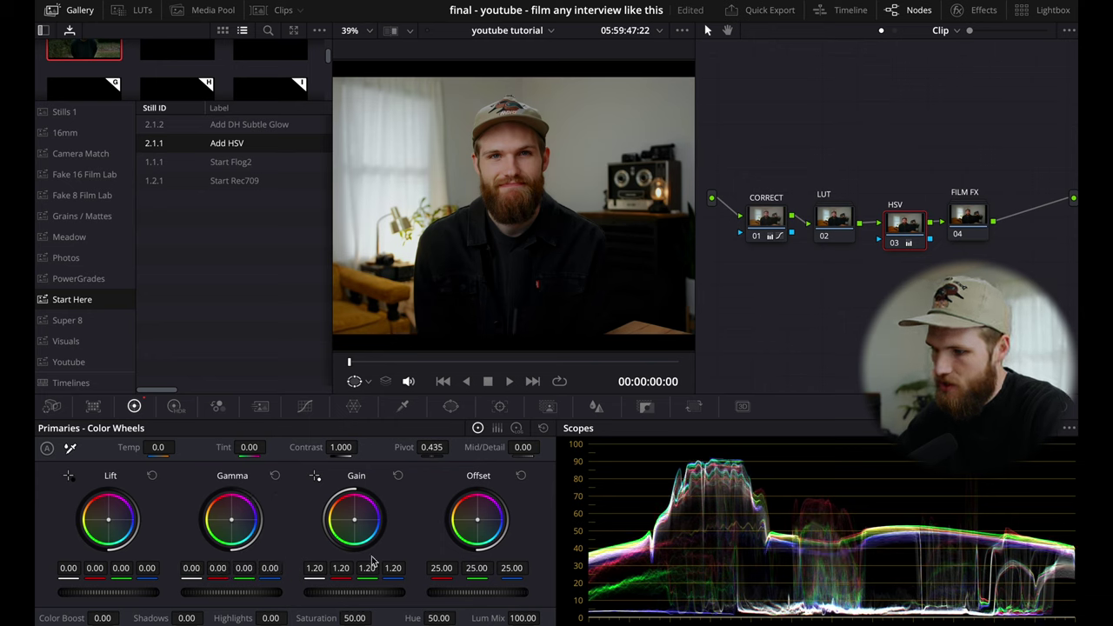
mouse_move(914, 228)
mouse_down()
mouse_move(908, 216)
mouse_move(910, 227)
mouse_up()
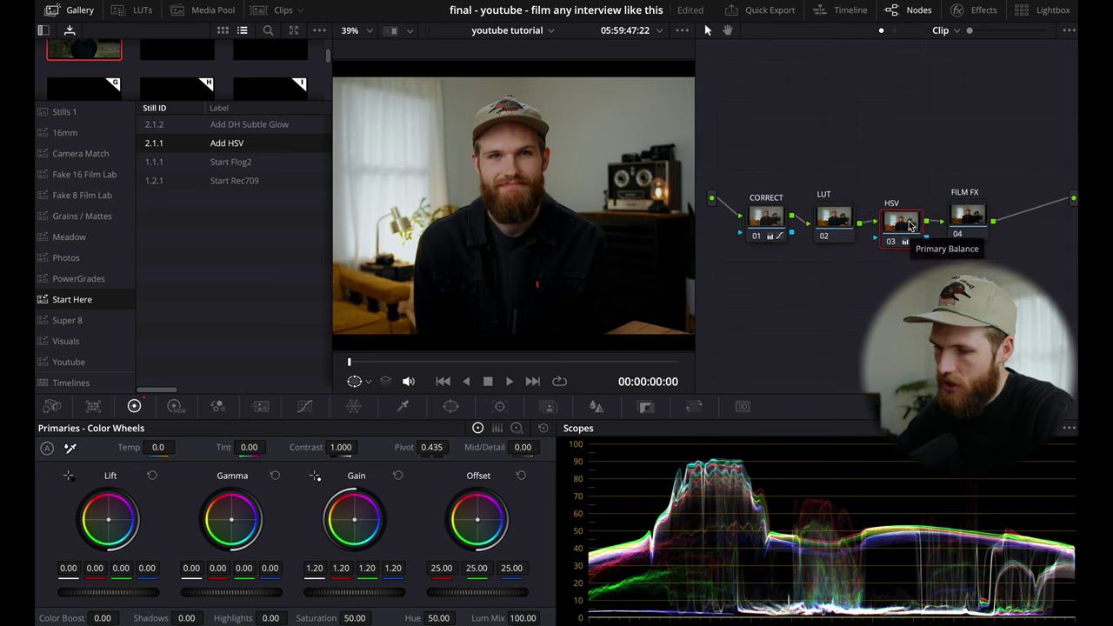